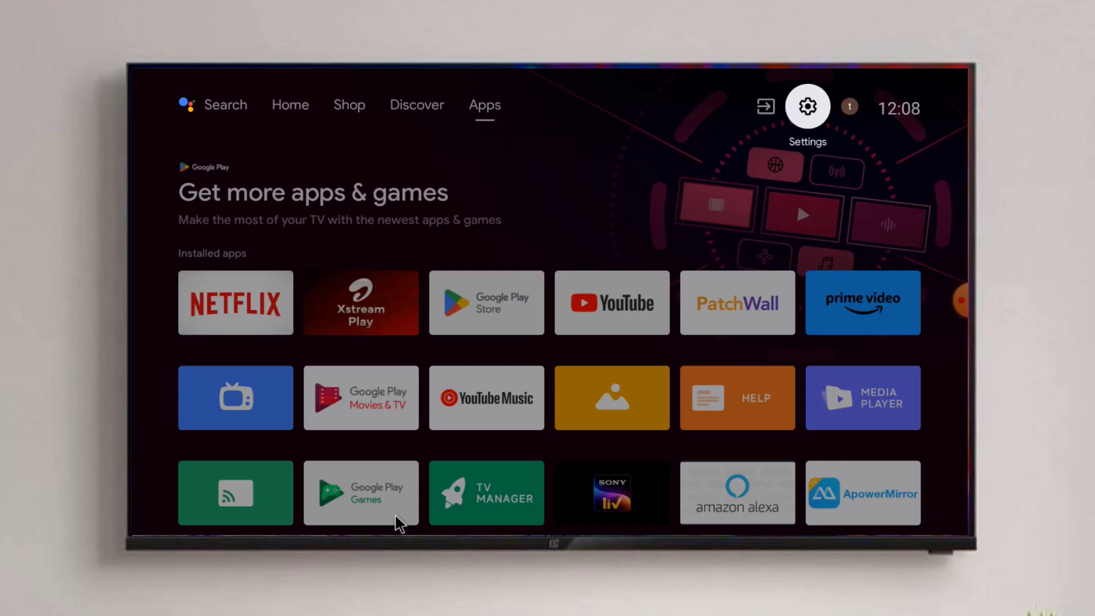
Step: Browse down the home screen's installed apps toward Netflix
key("Down")
key("Down")
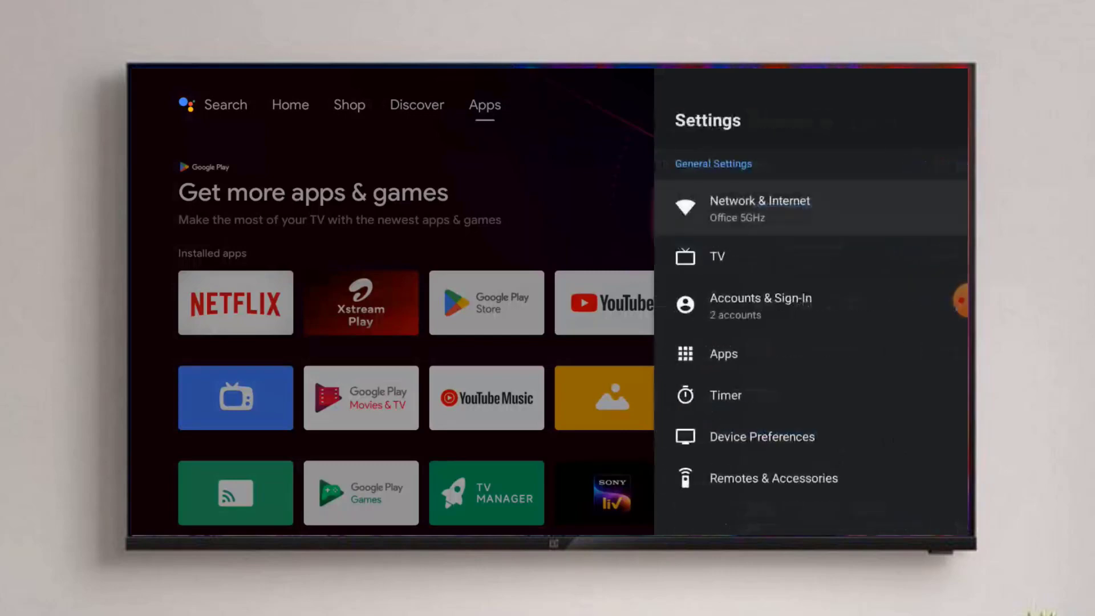
Step: Open Netflix's app info from Apps > See all apps, showing version 10.1.1 and 131 MB storage
key("Down")
key("Down")
key("Down")
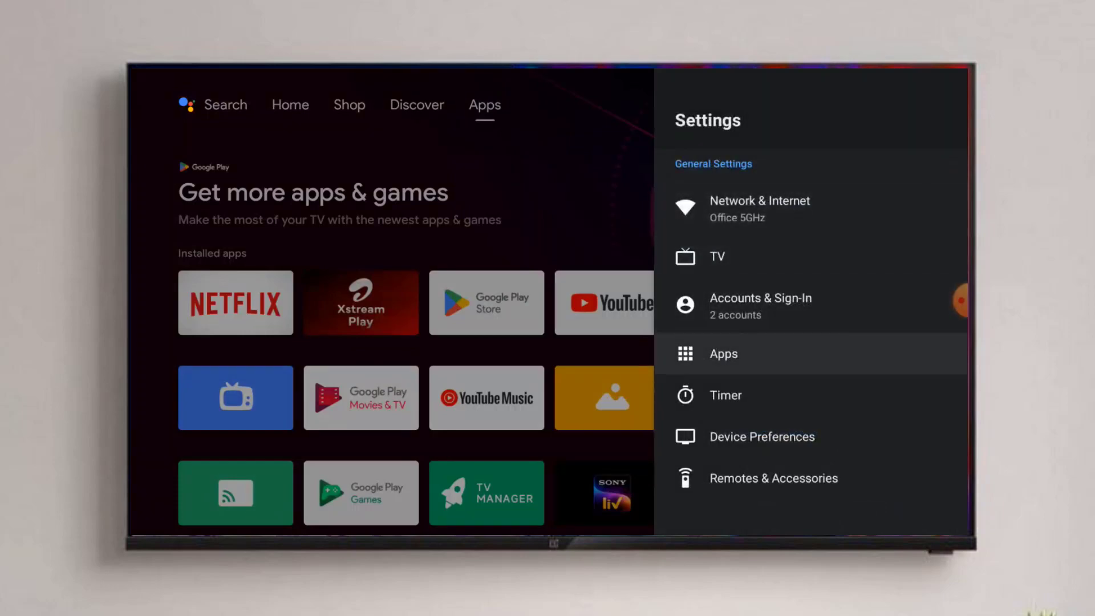
key("Return")
key("Down")
key("Down")
key("Down")
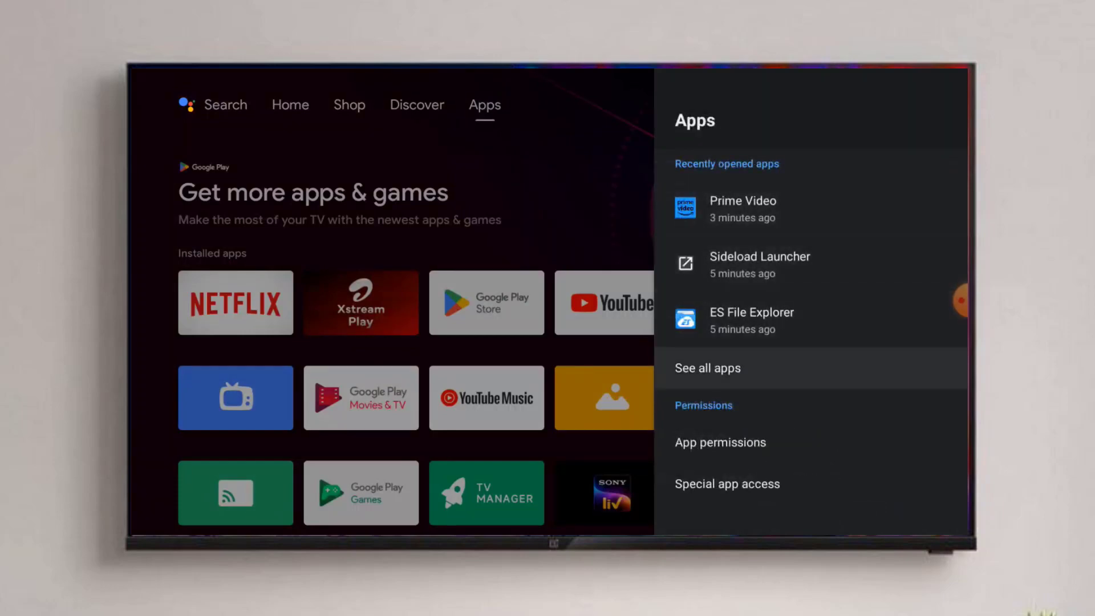
key("Return")
key("Down")
key("Down")
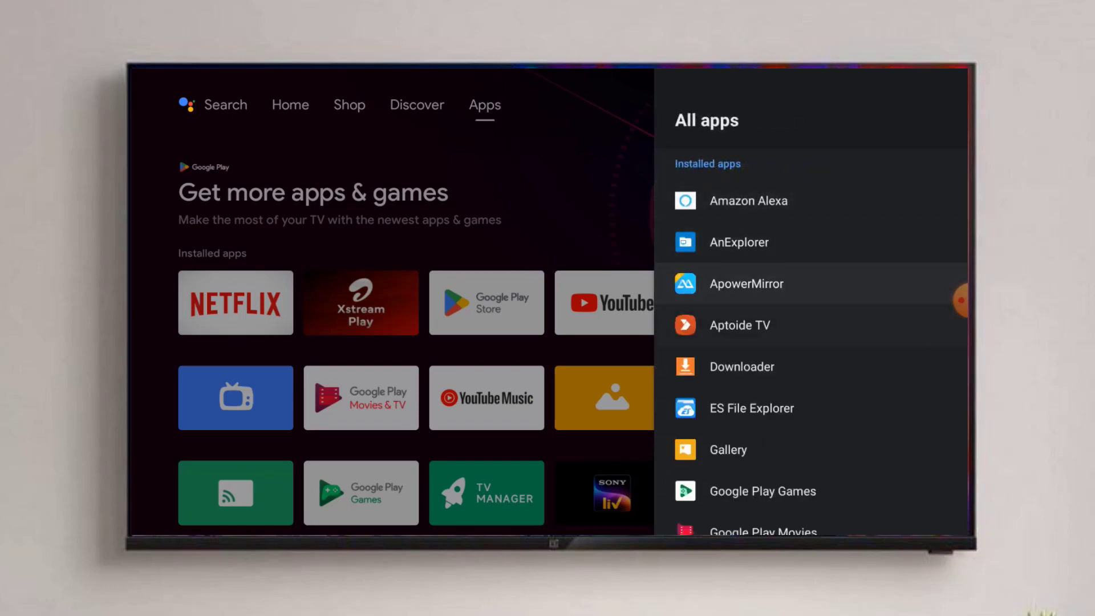
key("Down")
key("Down")
key("Down")
key("Down")
key("Down")
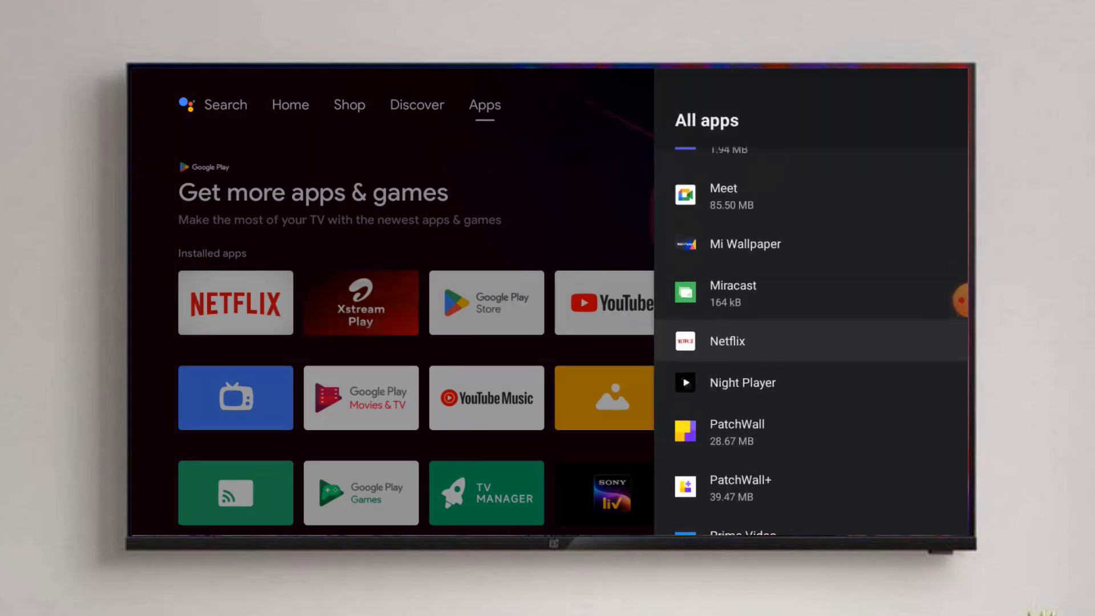
key("Return")
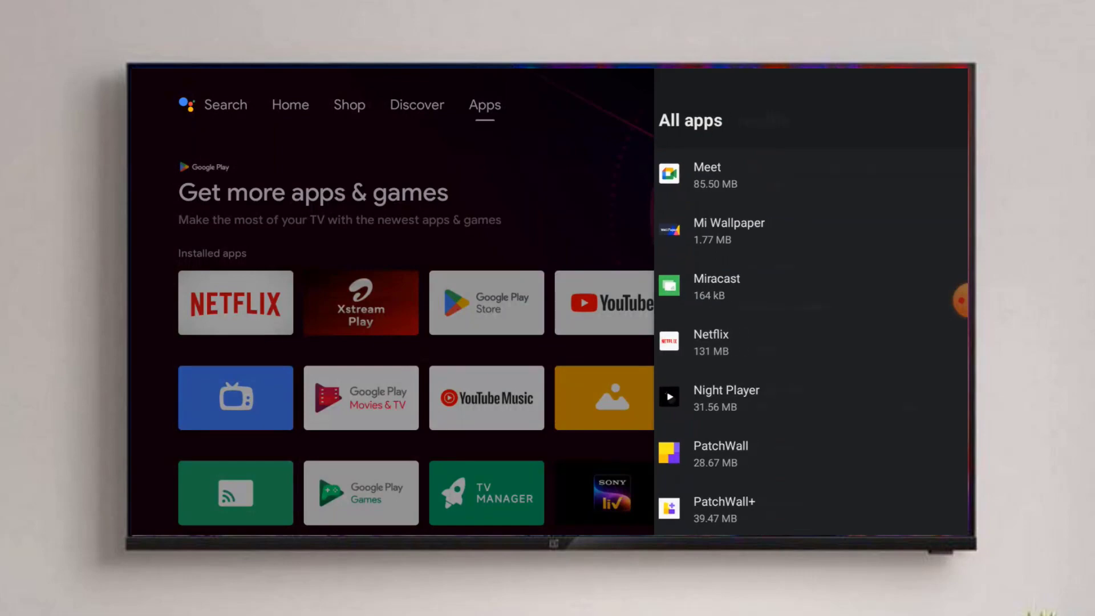
key("Down")
key("Down")
key("Down")
Step: Bring up and dismiss Netflix's Force stop and Clear cache confirmations
key("Up")
key("Up")
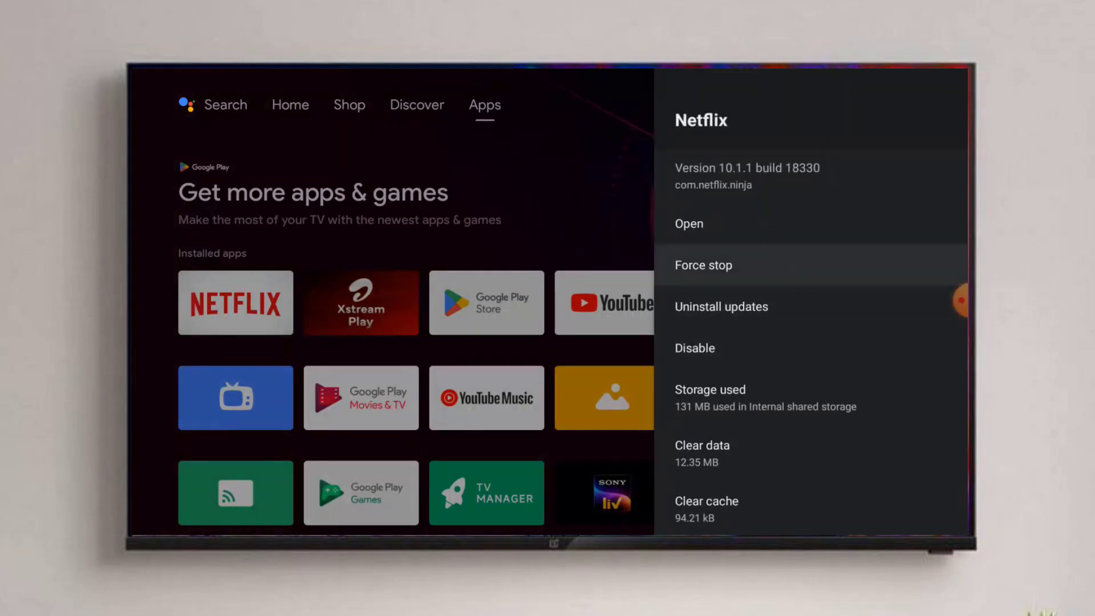
key("Return")
key("Return")
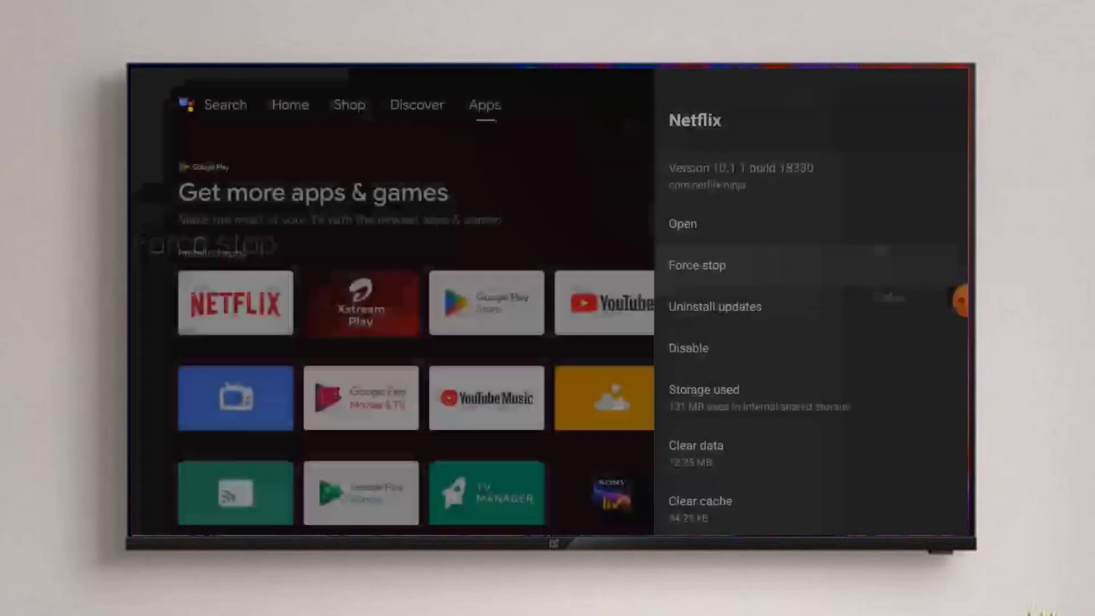
key("Down")
key("Down")
key("Down")
key("Down")
key("Down")
key("Return")
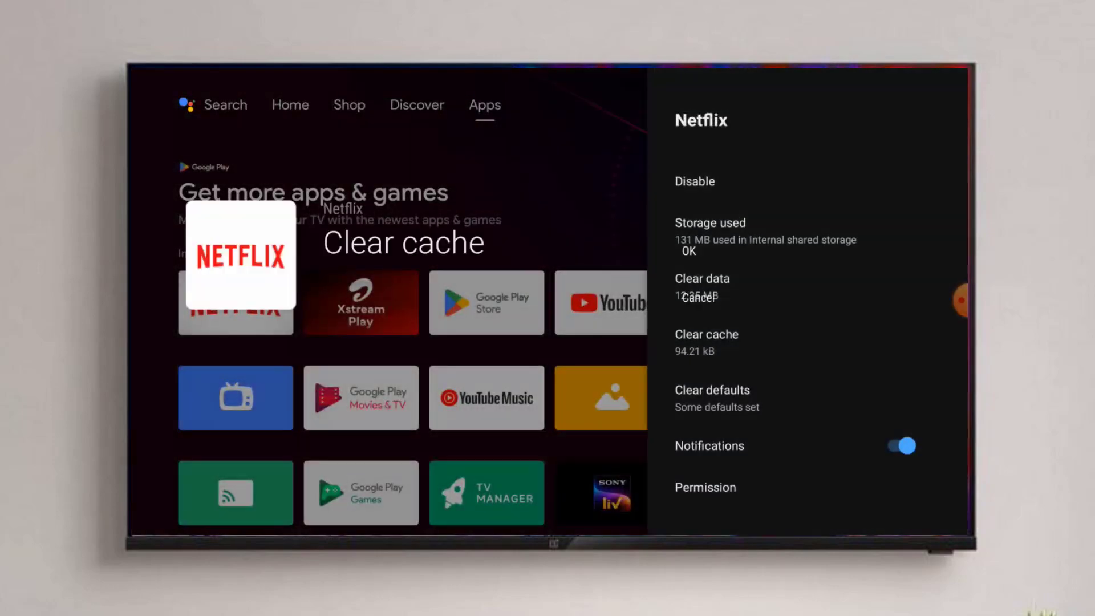
key("Return")
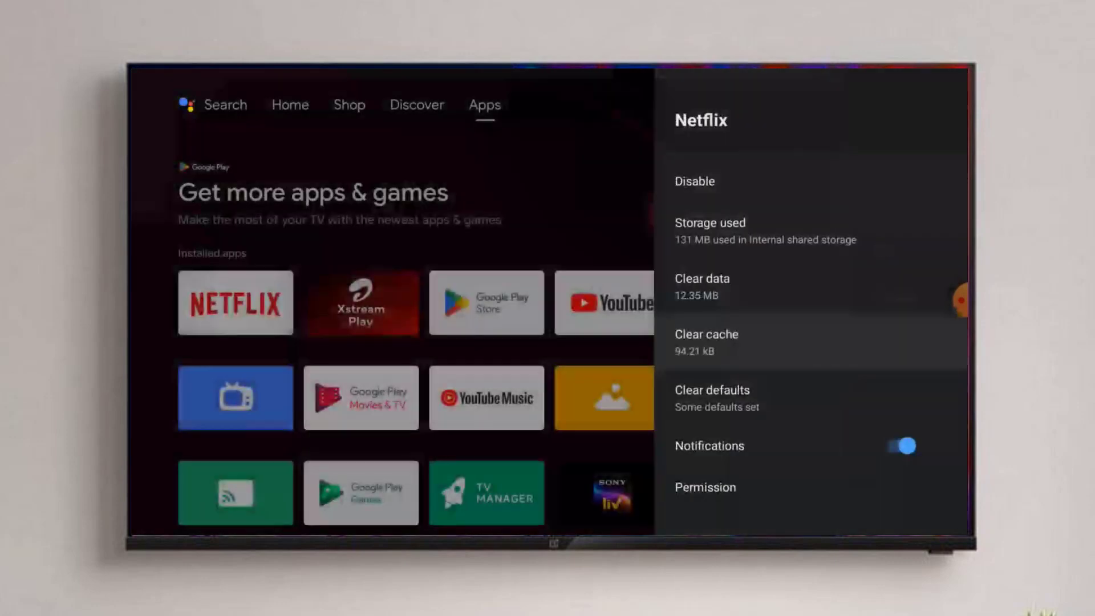
Step: Bring up and dismiss the Clear data and Uninstall updates confirmations, scrolling toward Permission
key("Up")
key("Return")
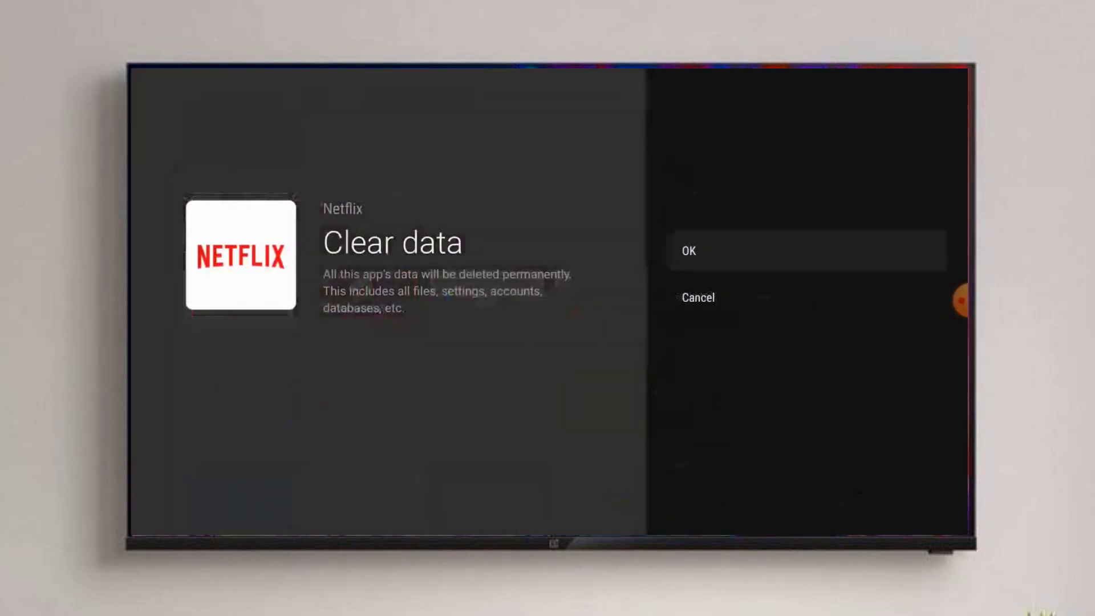
key("Return")
key("Up")
key("Up")
key("Up")
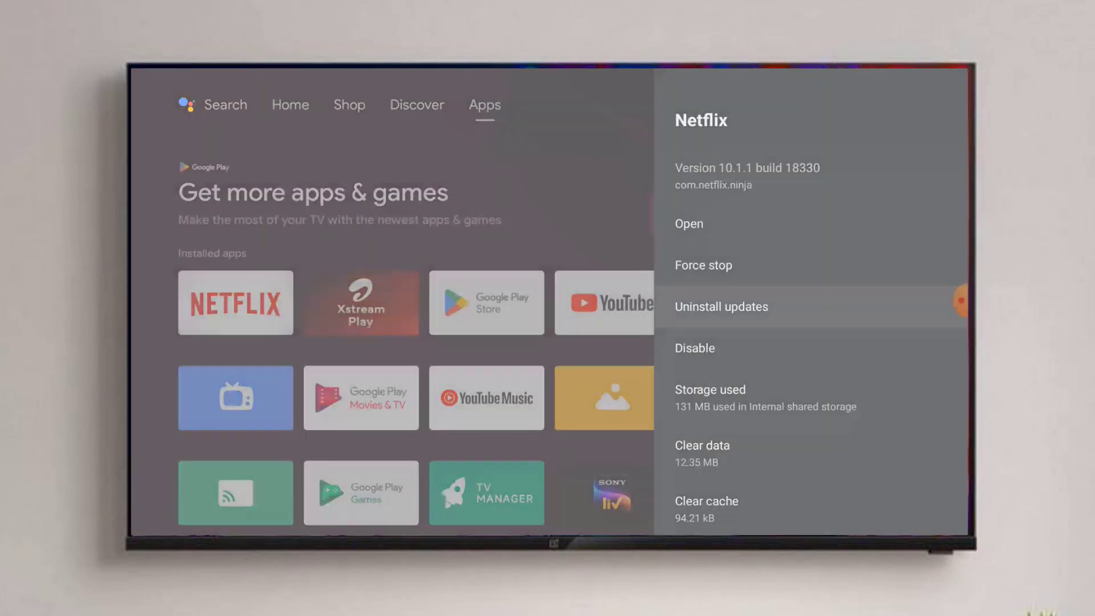
key("Return")
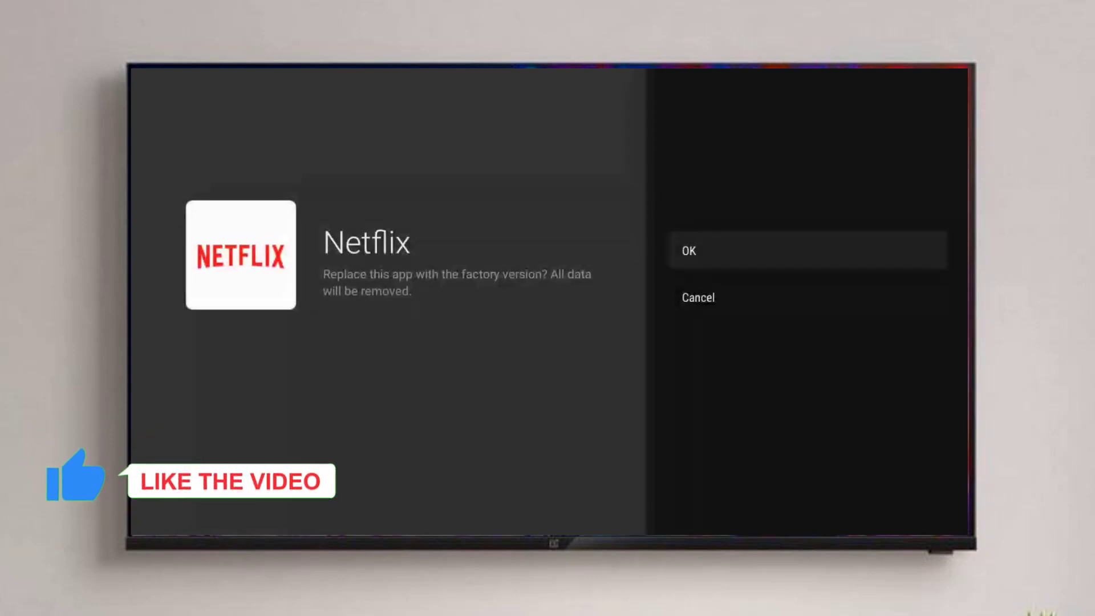
key("Return")
key("Down")
key("Down")
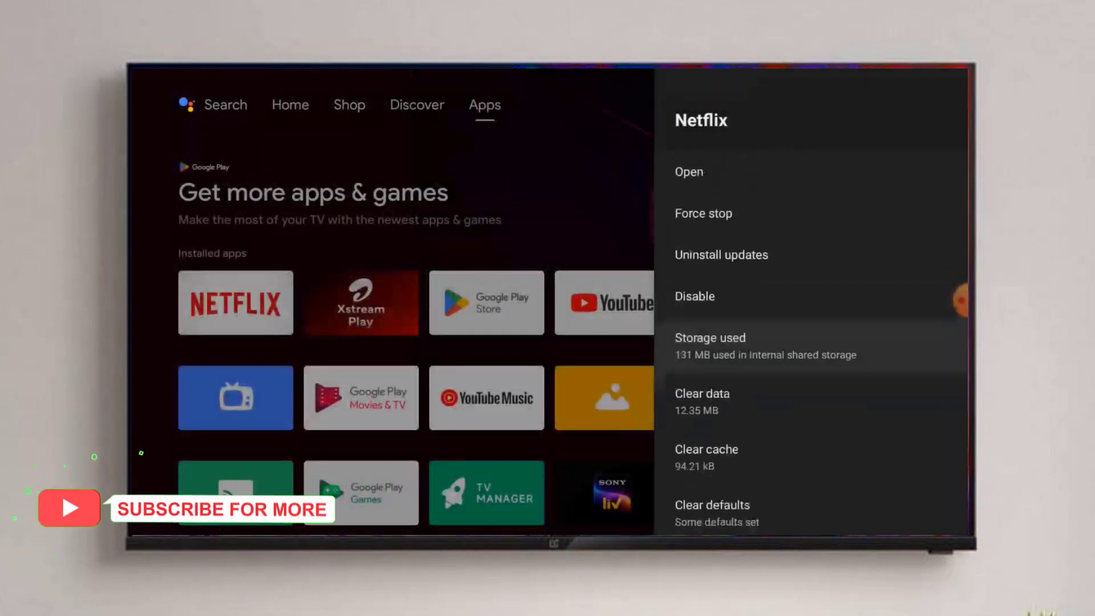
key("Down")
key("Down")
key("Down")
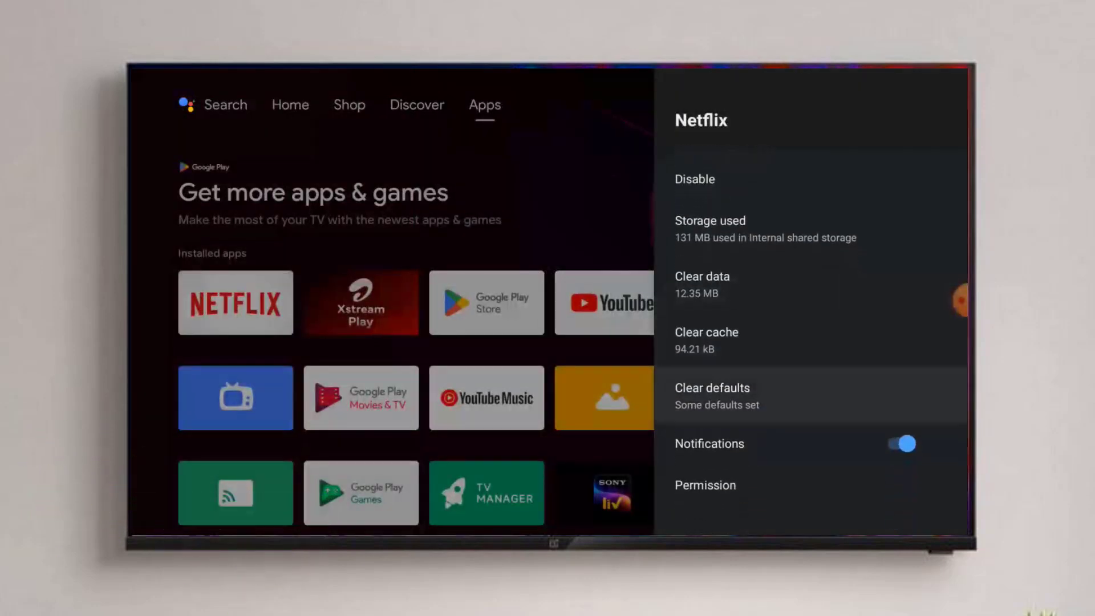
key("Down")
key("Down")
Step: Turn on Netflix's Contacts permission, then back out to the main Settings list
key("Return")
key("Return")
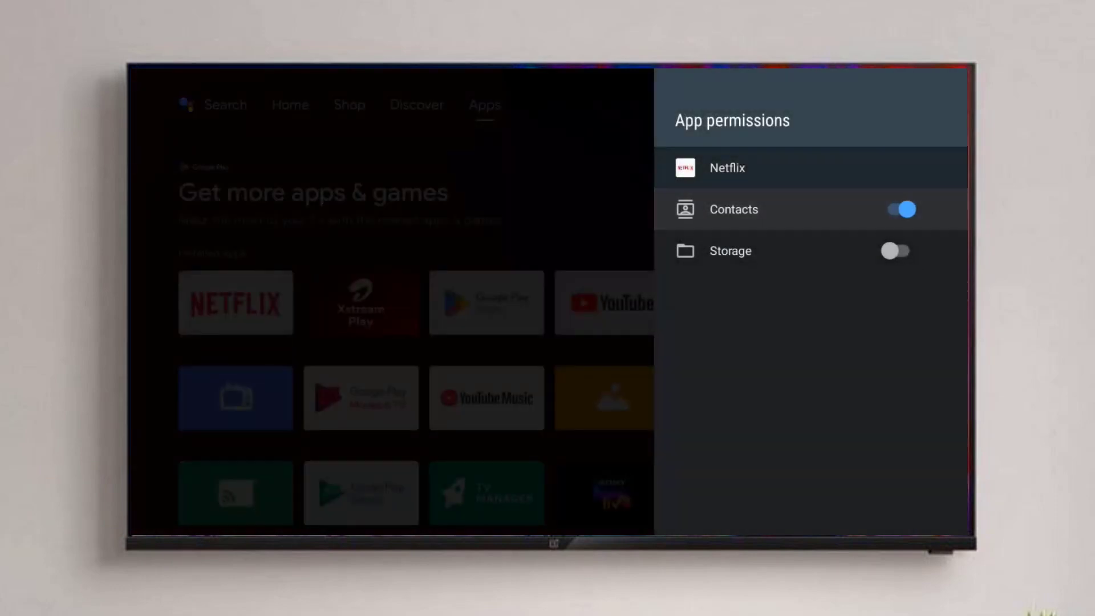
key("Down")
key("Return")
key("Escape")
key("Escape")
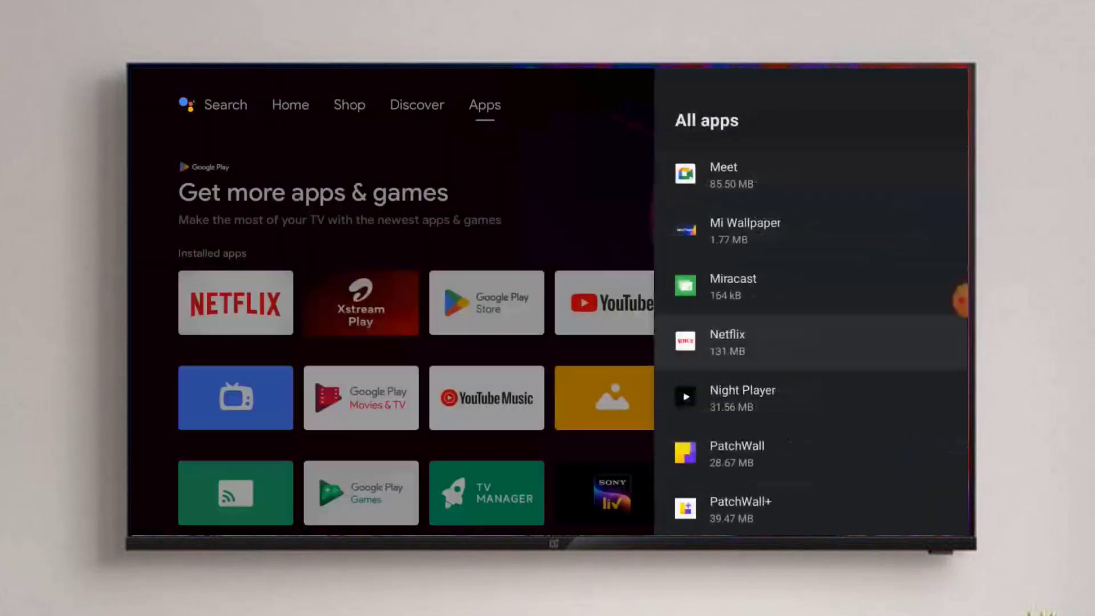
key("Escape")
key("Escape")
Step: Open Device Preferences and move down to Date & time
key("Down")
key("Down")
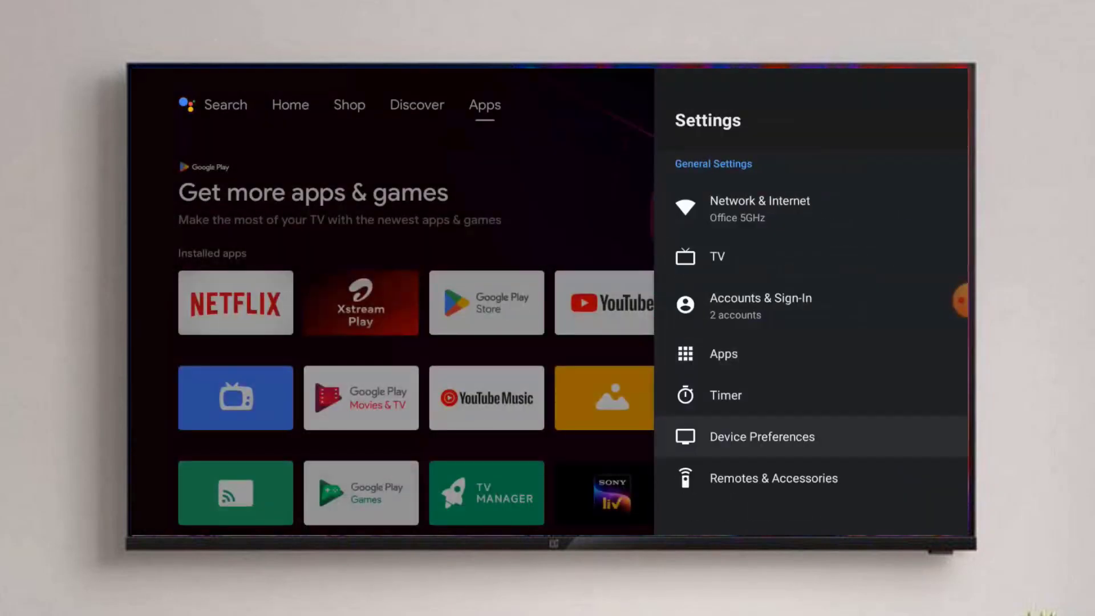
key("Escape")
key("Return")
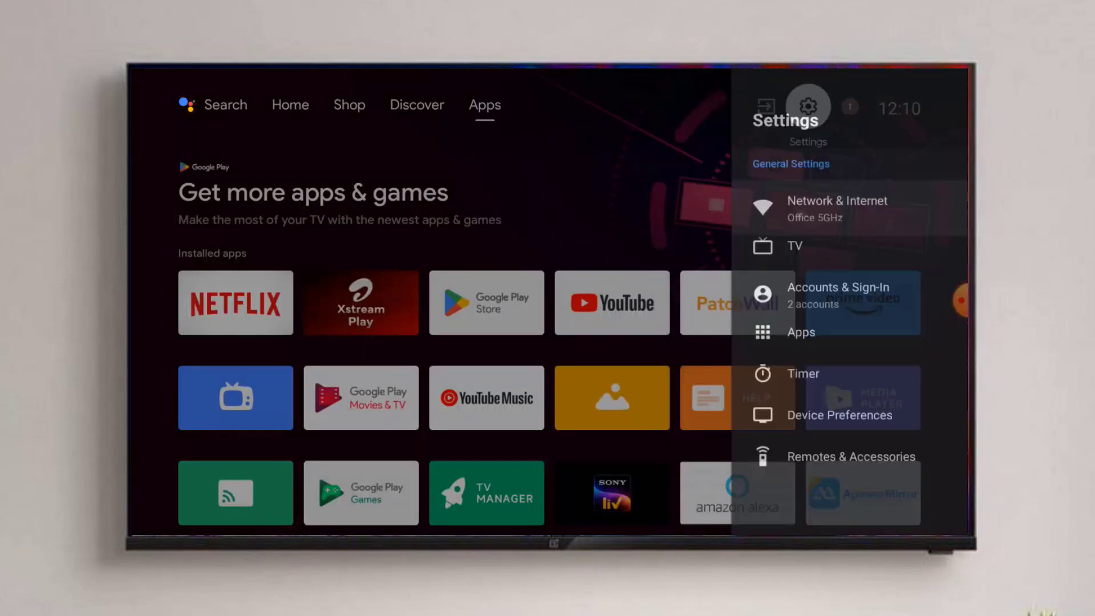
key("Down")
key("Down")
key("Down")
key("Down")
key("Down")
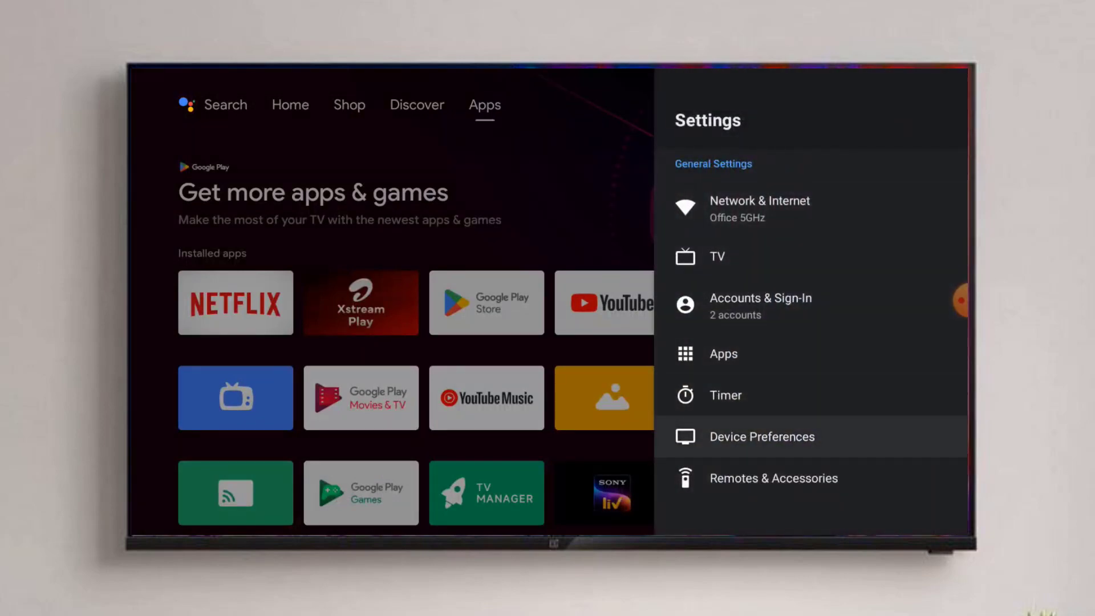
key("Return")
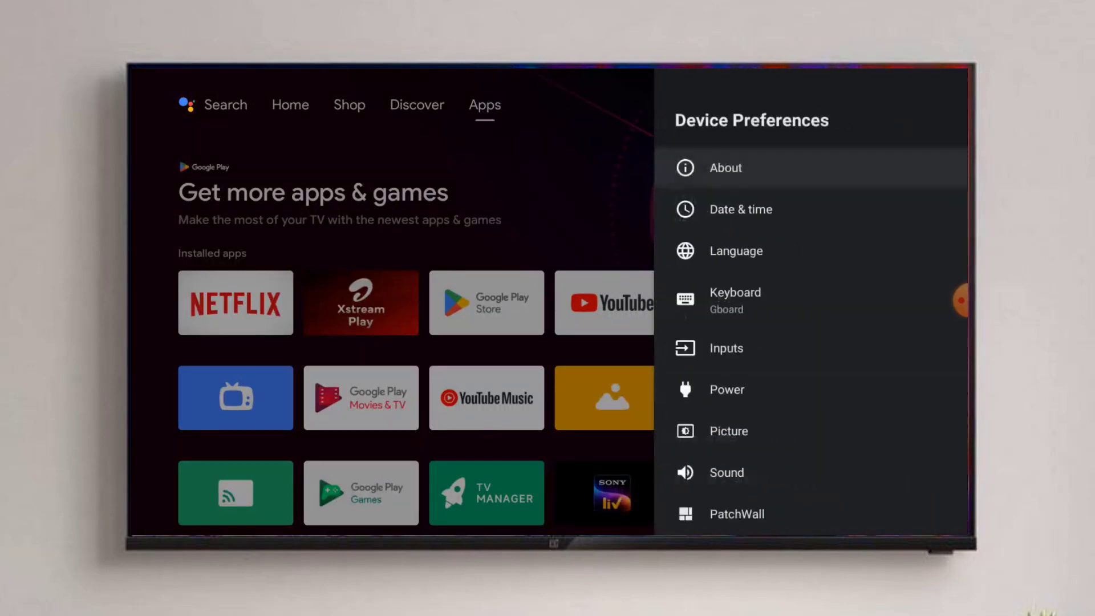
key("Down")
Step: Turn Automatic date & time off and check the manual Set date and Set time entries
key("Return")
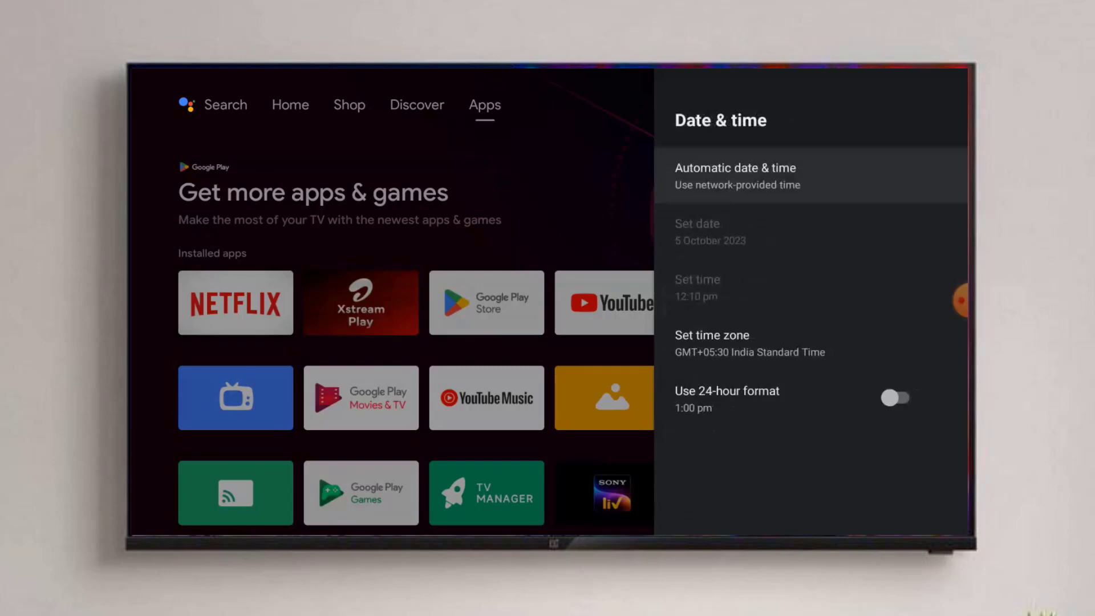
key("Return")
key("Down")
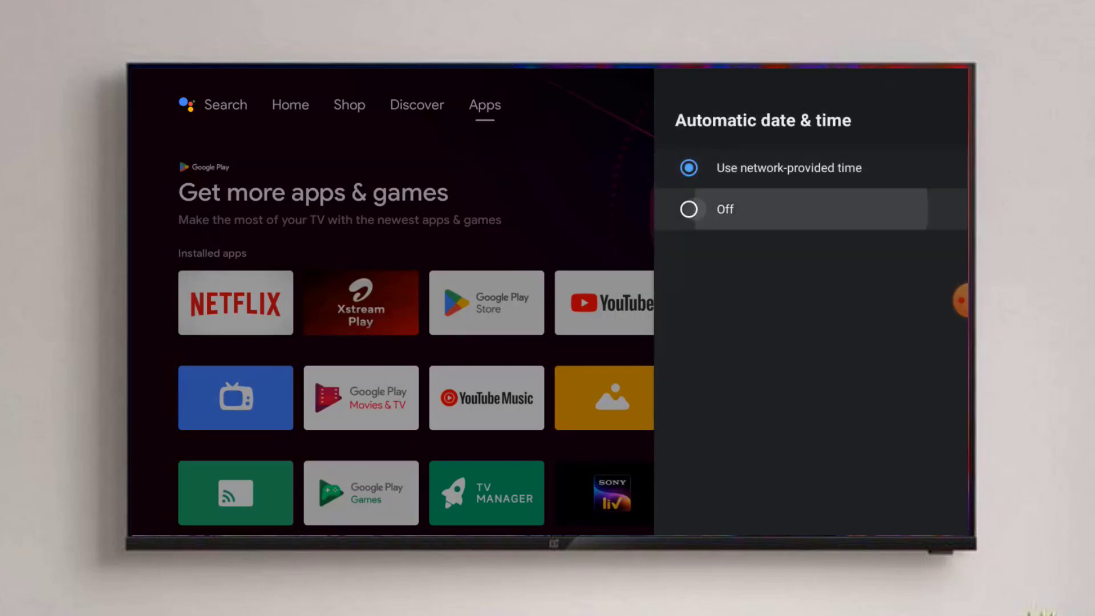
key("Return")
key("Down")
key("Down")
key("Up")
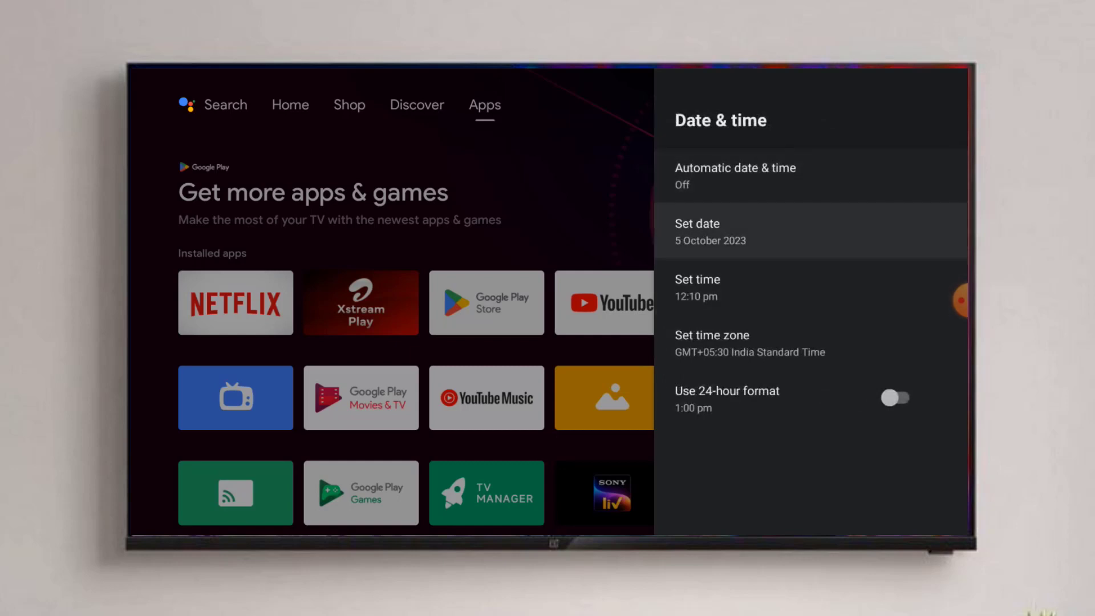
Step: Restore network-provided time, then bring up the power options
key("Up")
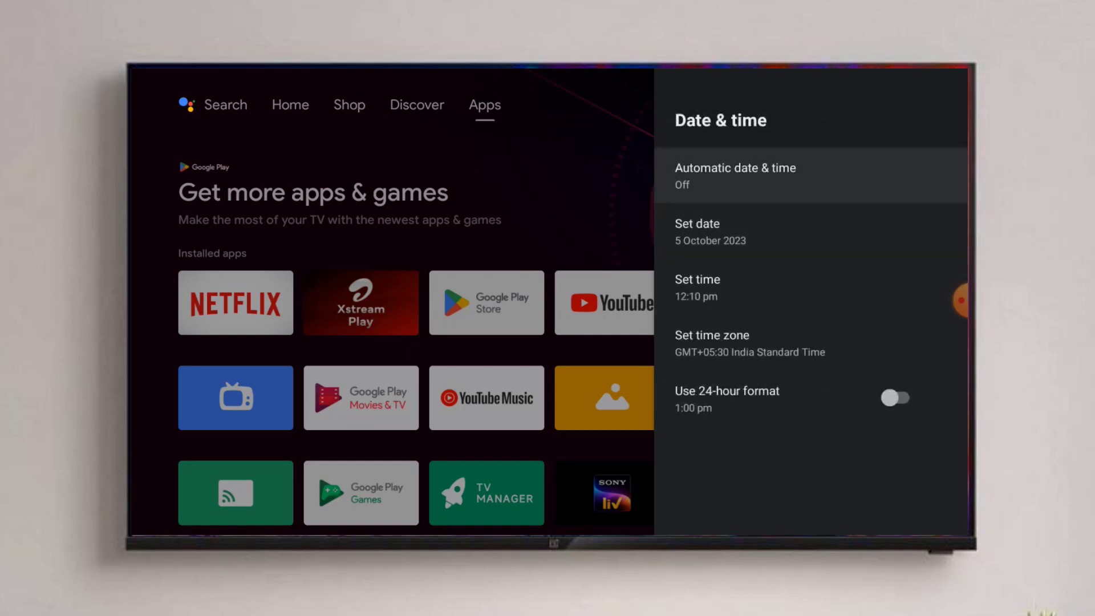
key("Return")
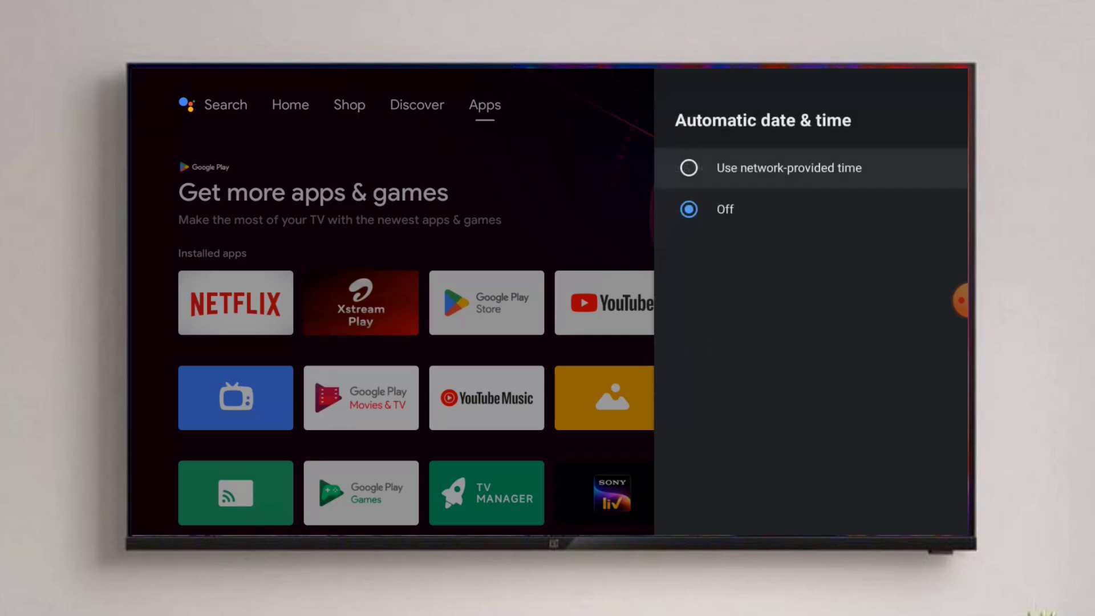
key("Return")
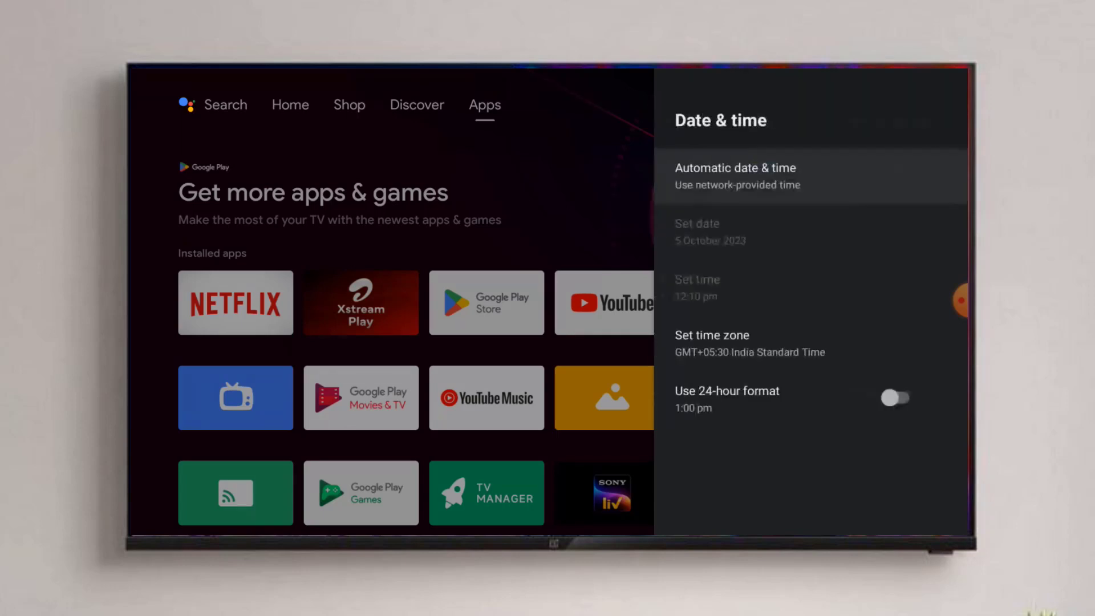
key("Escape")
key("Escape")
key("Escape")
key("Down")
key("Down")
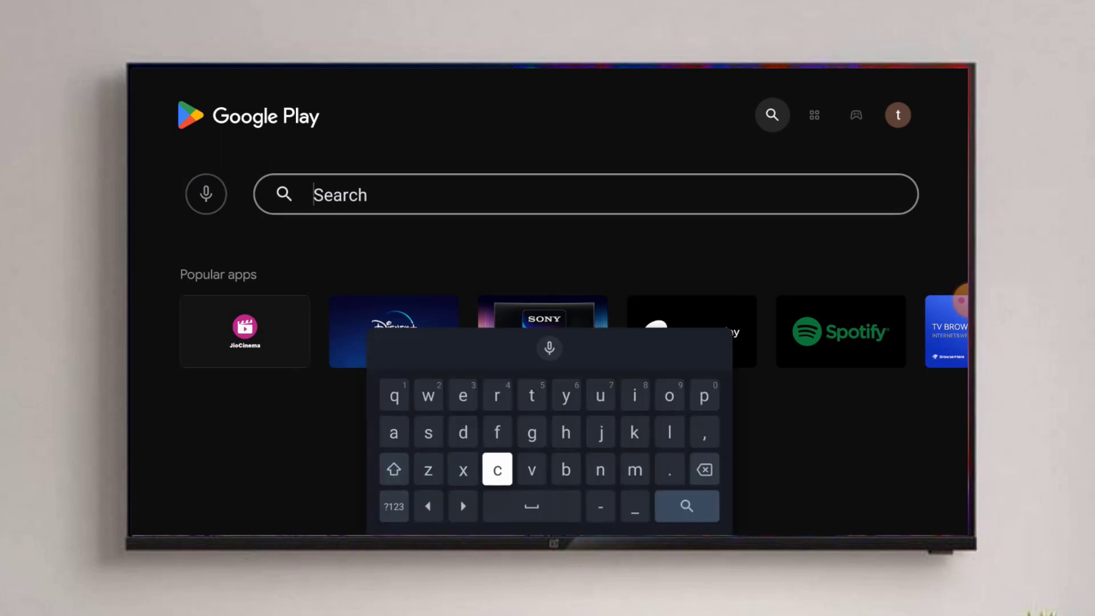
Step: Start a Google Play search for Netflix with the on-screen keyboard
key("Right")
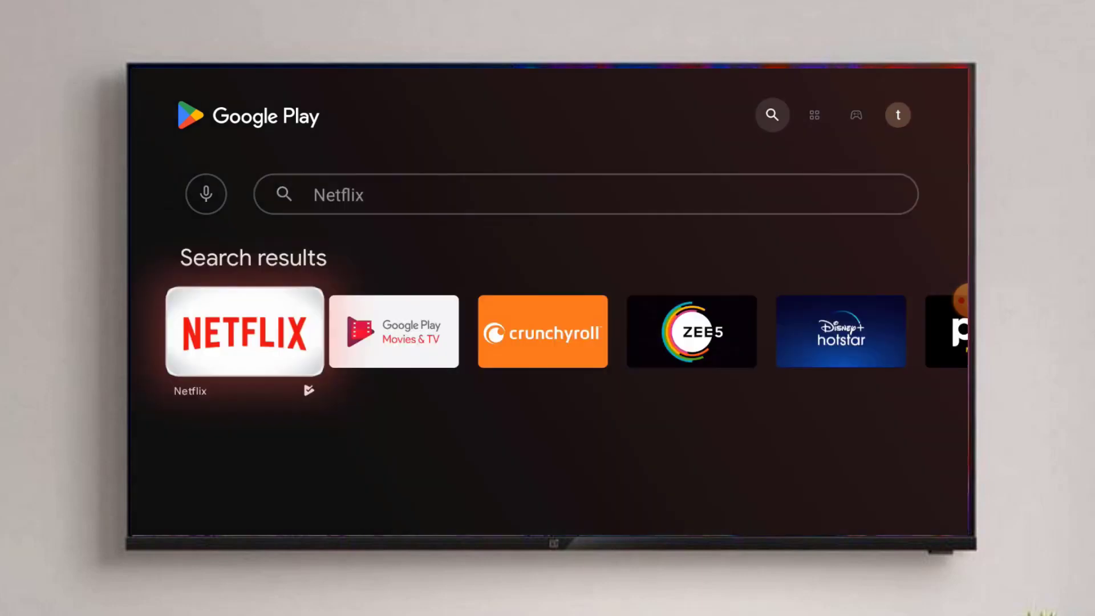
key("Return")
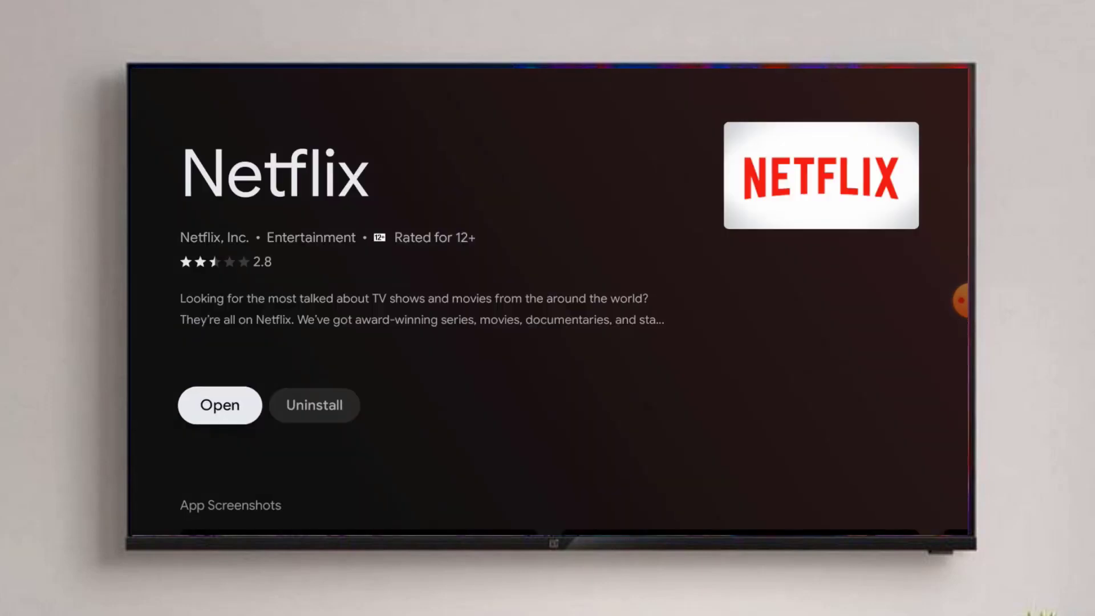